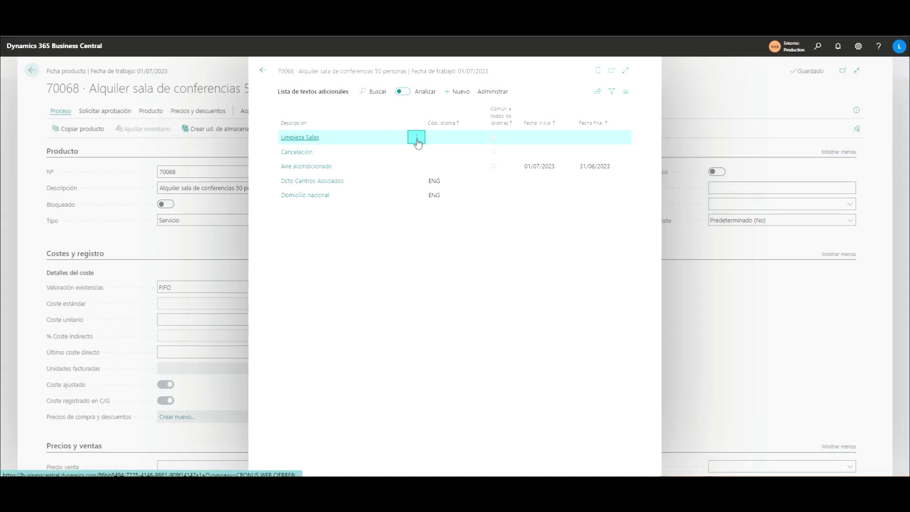
# Step: Open the Limpieza Salas additional text for editing, review its description, text lines and enabled sales documents, and return to the list
pyautogui.click(416, 137)
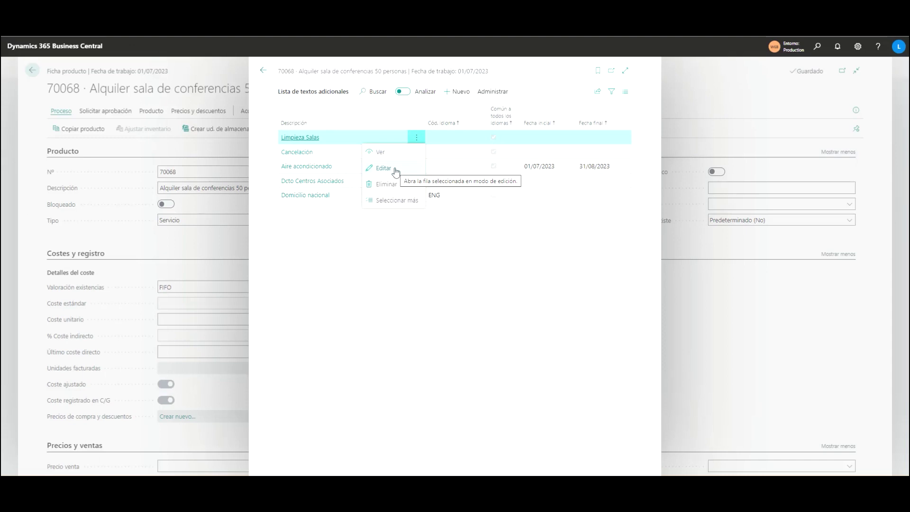
pyautogui.click(396, 171)
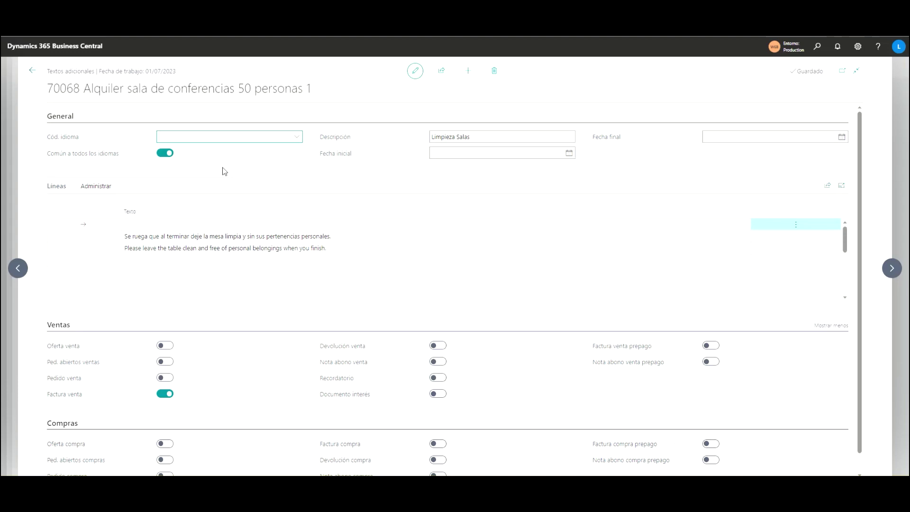
pyautogui.click(499, 135)
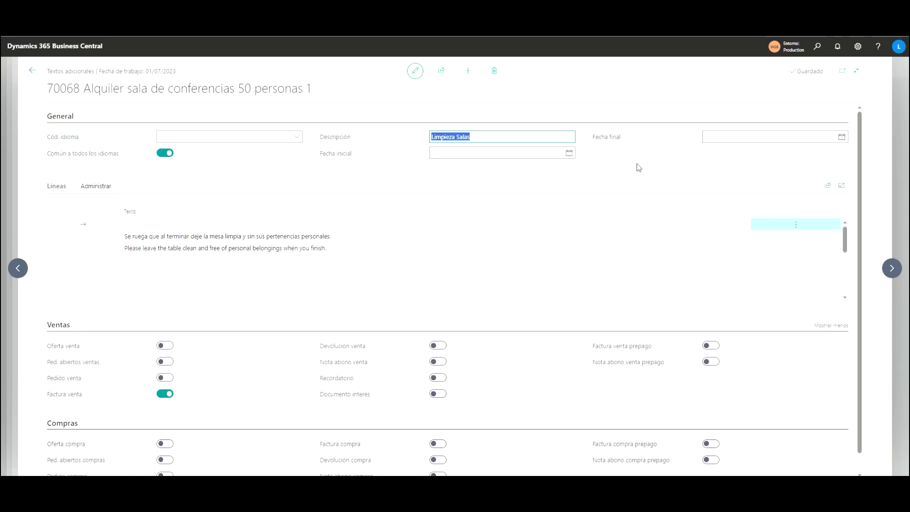
pyautogui.click(209, 223)
pyautogui.click(238, 243)
pyautogui.click(247, 247)
pyautogui.click(190, 229)
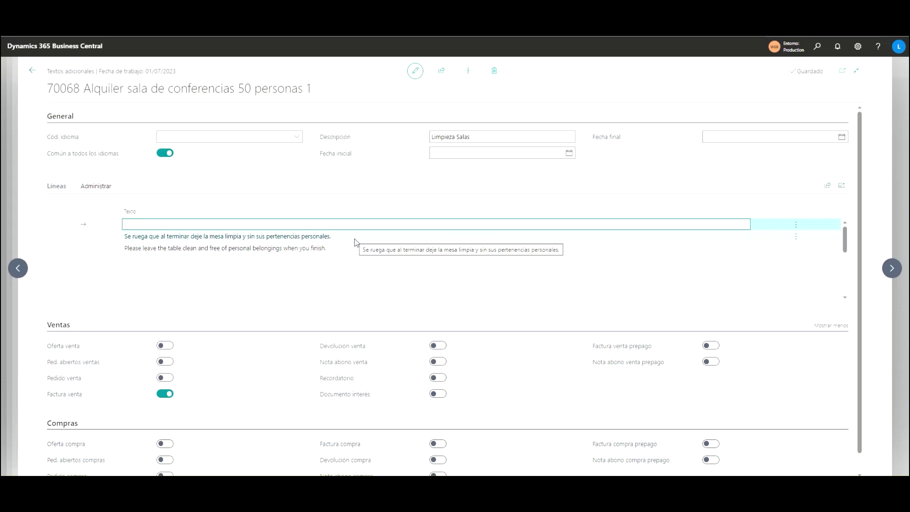
pyautogui.scroll(-1, 393, 275)
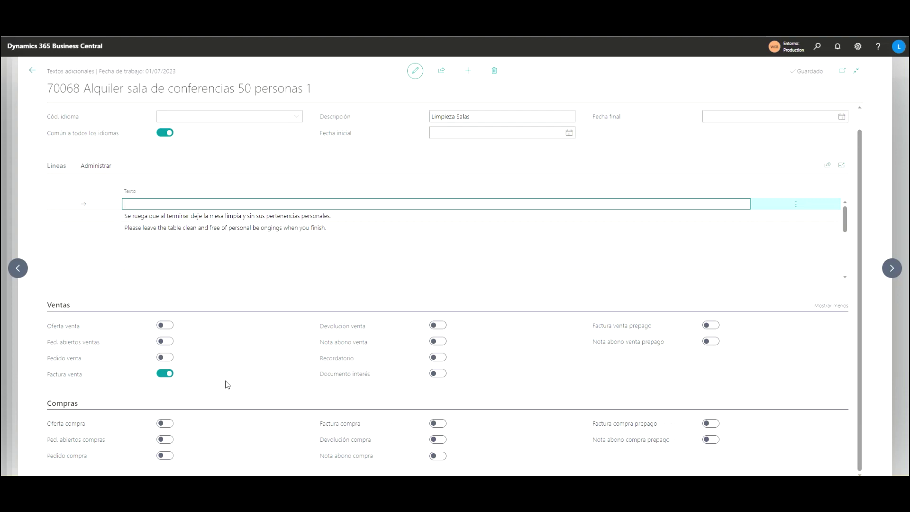
pyautogui.click(32, 70)
# Step: Open the Cancelación additional text, check its wording and document settings, and return to the list
pyautogui.click(415, 151)
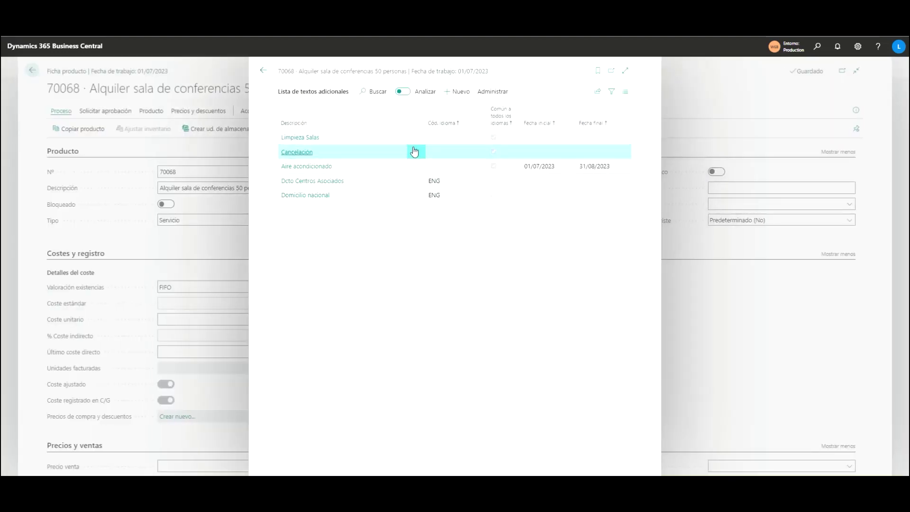
pyautogui.click(416, 152)
pyautogui.click(413, 181)
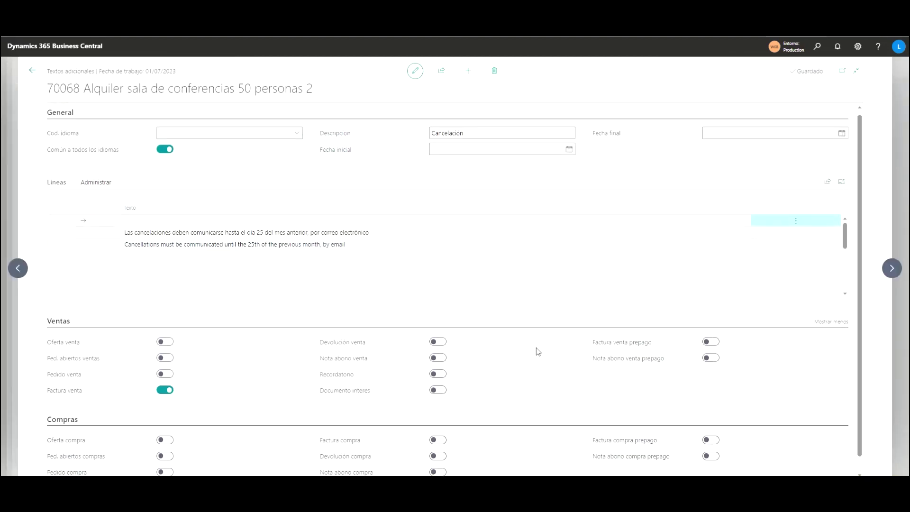
pyautogui.click(32, 70)
# Step: Open the Aire acondicionado additional text, review its lines, start and end dates and sales documents, and return to the list
pyautogui.click(349, 167)
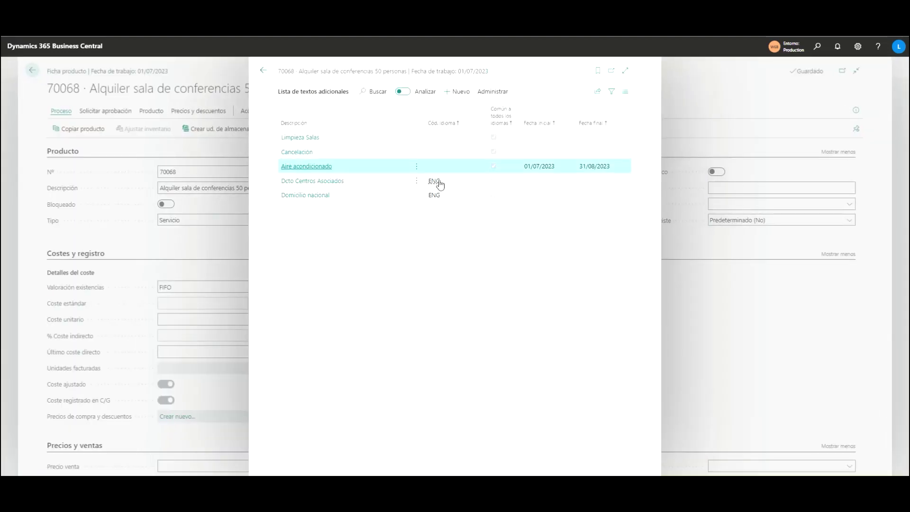
pyautogui.click(416, 168)
pyautogui.click(389, 206)
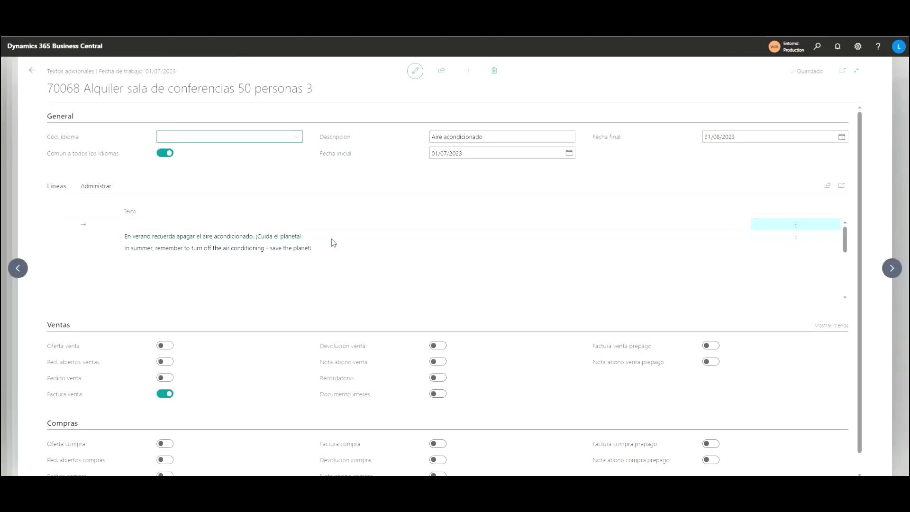
pyautogui.click(333, 244)
pyautogui.click(356, 174)
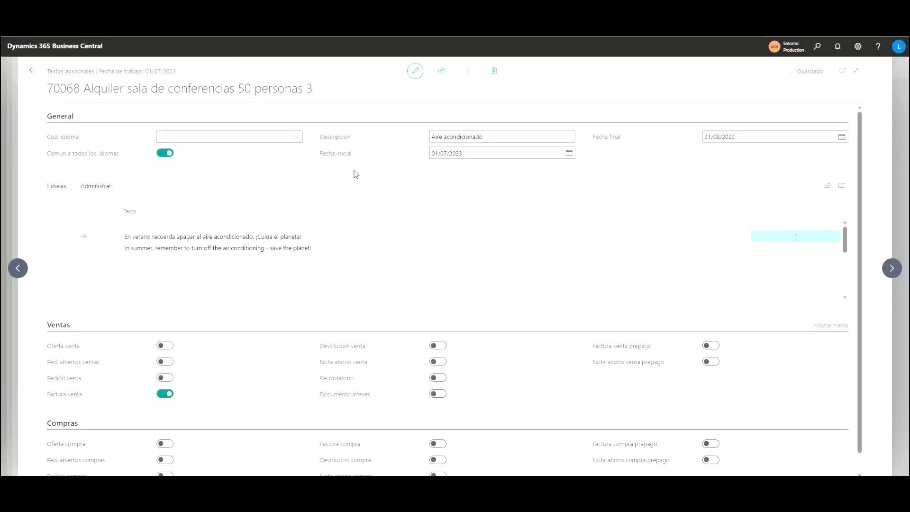
pyautogui.click(470, 153)
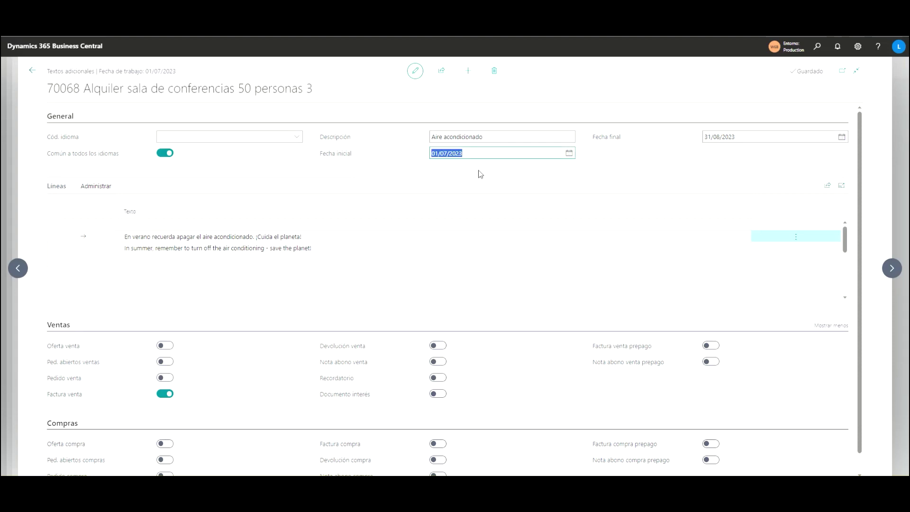
pyautogui.click(754, 139)
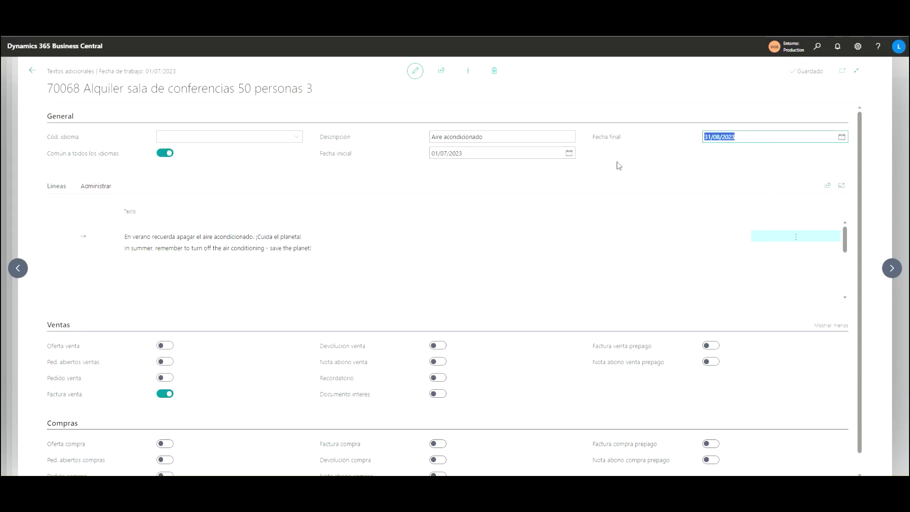
pyautogui.click(522, 152)
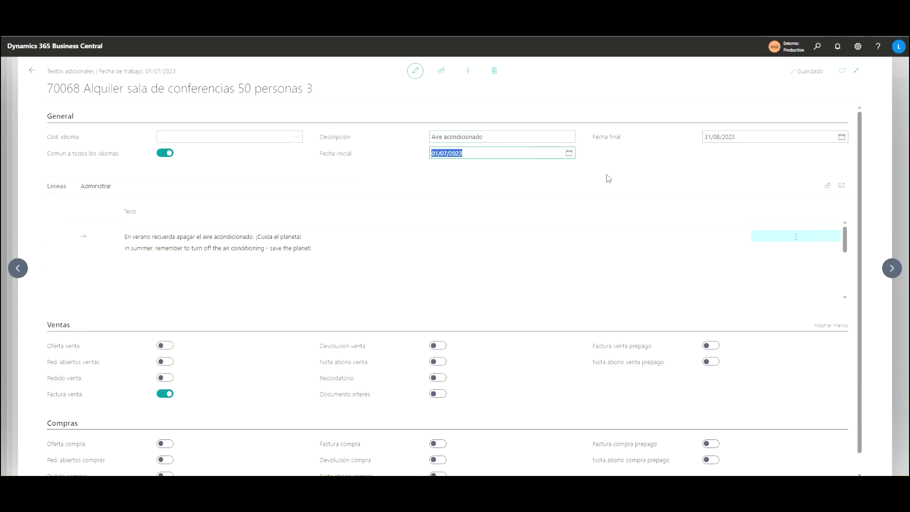
pyautogui.click(721, 138)
pyautogui.click(663, 153)
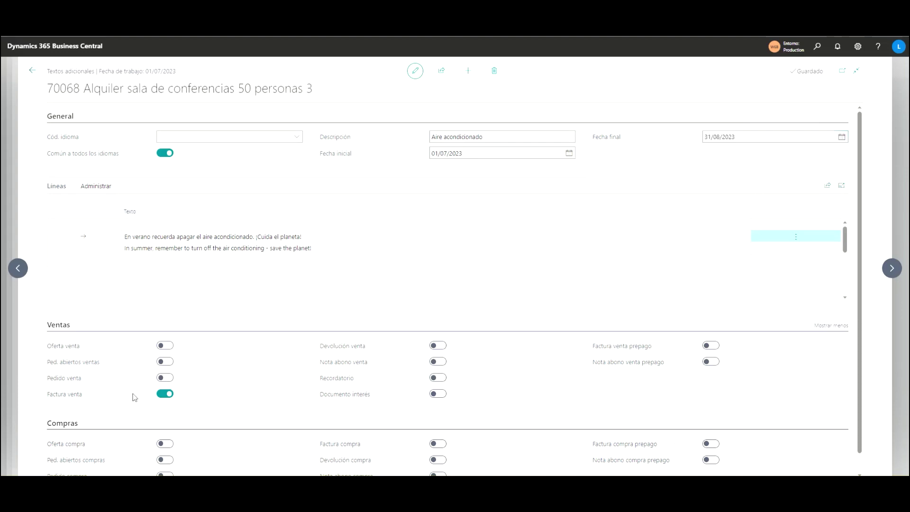
pyautogui.click(32, 76)
# Step: Open the Dcto Centros Asociados additional text, review its language code, lines and enabled documents, and return to the list
pyautogui.click(400, 183)
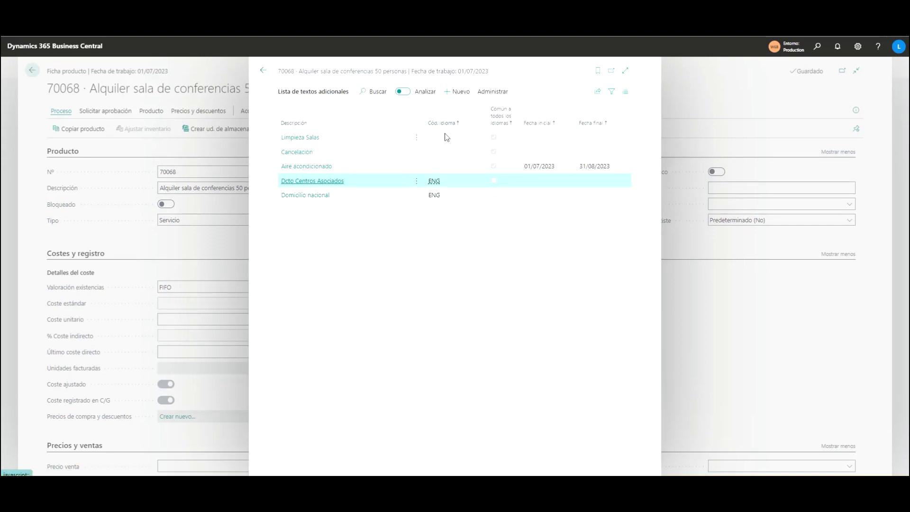
pyautogui.click(416, 181)
pyautogui.click(403, 221)
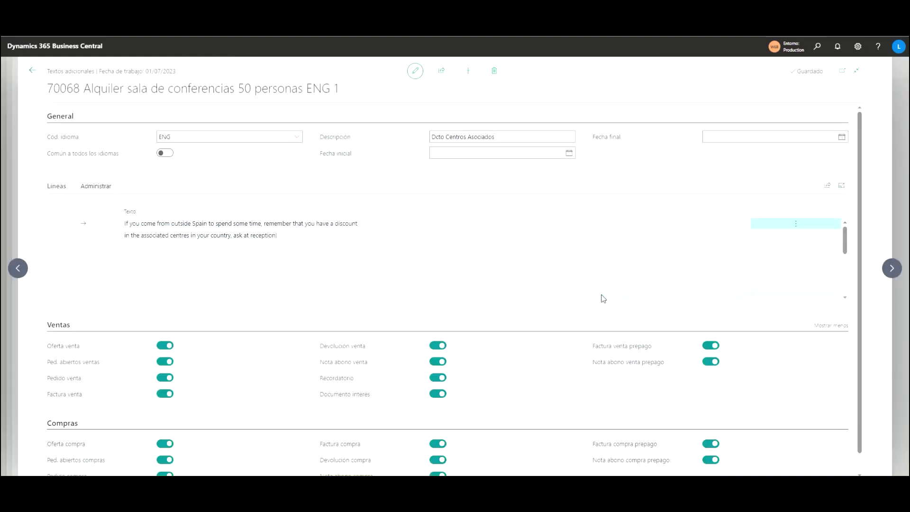
pyautogui.scroll(-2, 601, 284)
pyautogui.scroll(2, 302, 283)
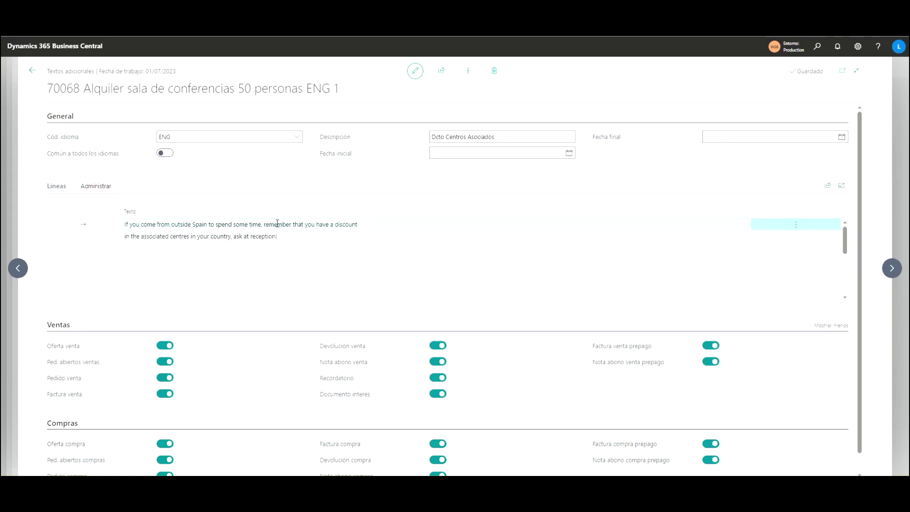
pyautogui.click(32, 71)
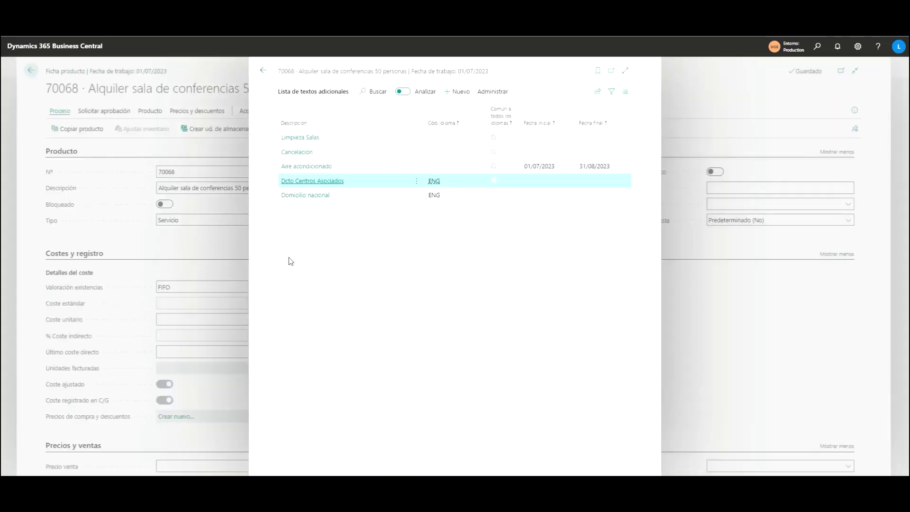
# Step: Open the Domicilio nacional additional text, check its language and wording, and return to the product card
pyautogui.click(398, 194)
pyautogui.click(416, 195)
pyautogui.click(416, 228)
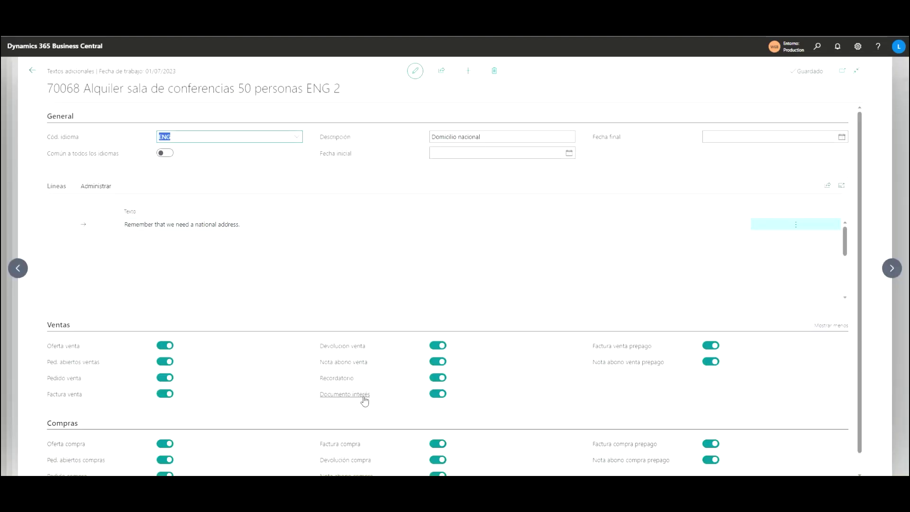
pyautogui.click(33, 72)
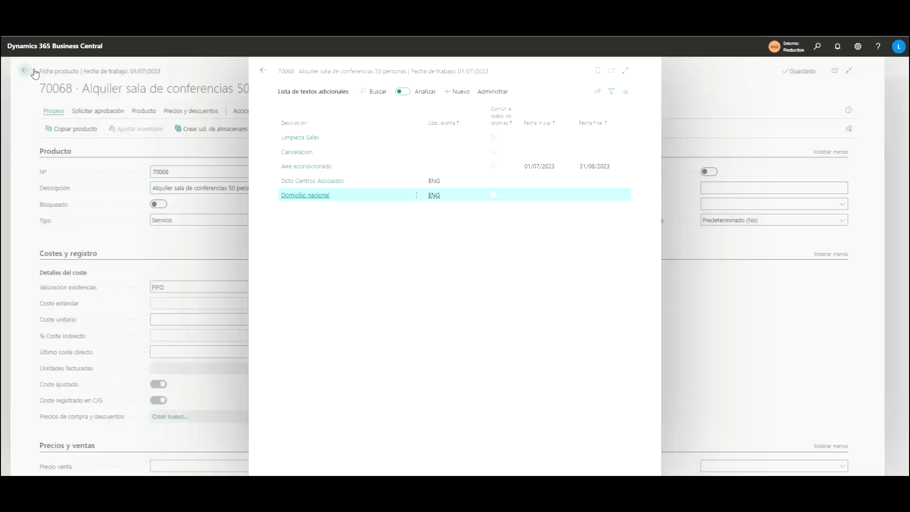
pyautogui.click(262, 71)
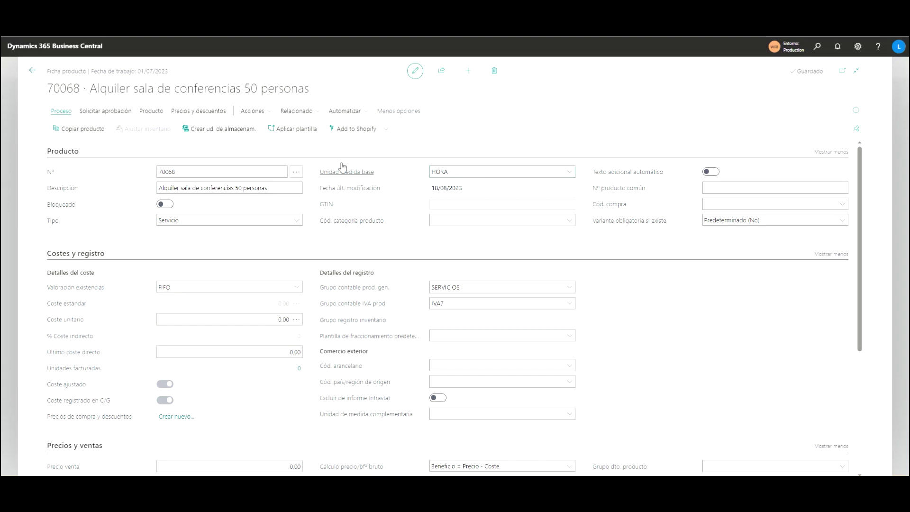
# Step: Leave the product card and create a new sales invoice for the customer listed right after Candoxy Canada Inc
pyautogui.click(180, 167)
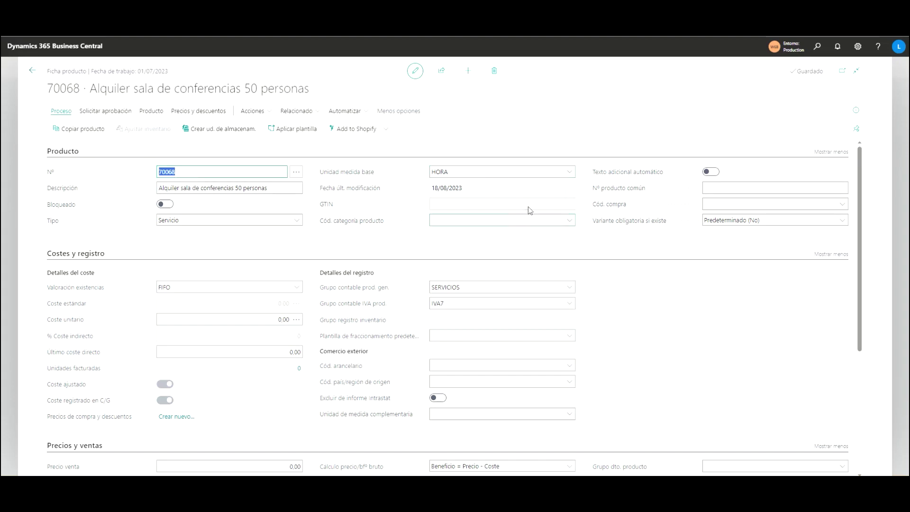
pyautogui.click(598, 147)
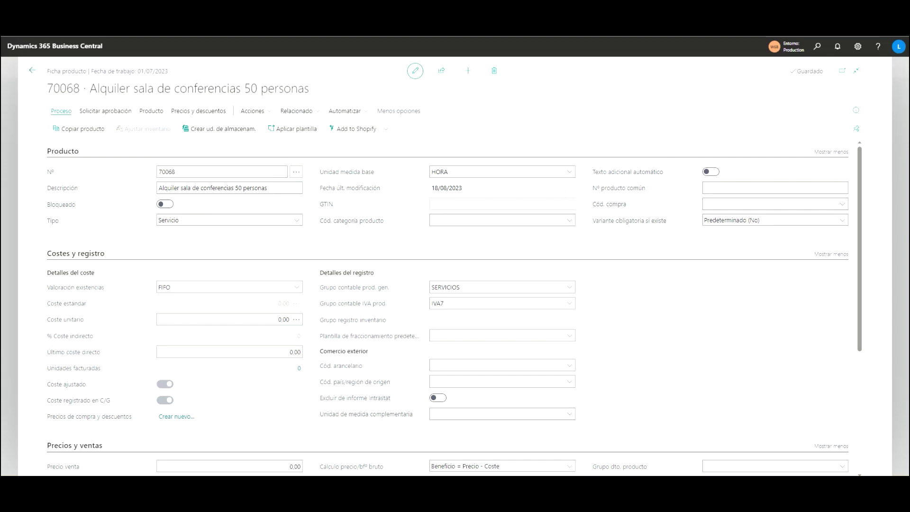
pyautogui.click(31, 70)
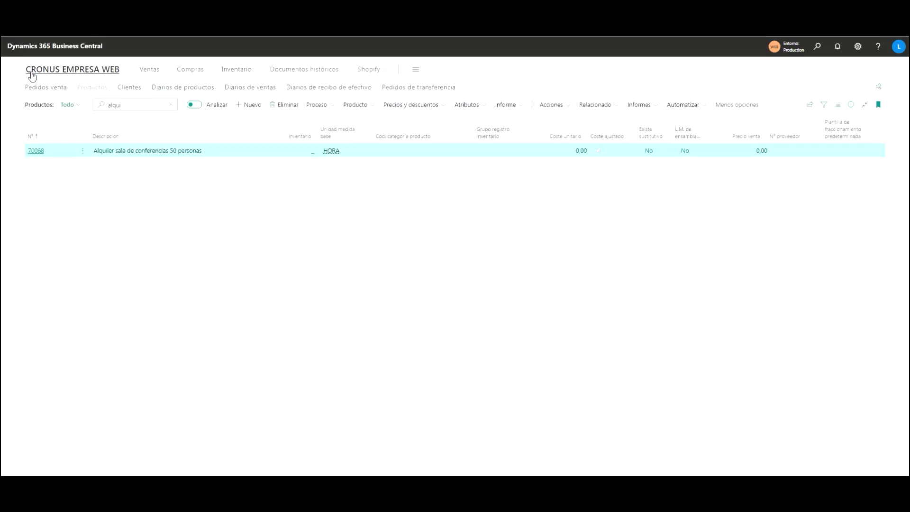
pyautogui.click(157, 70)
pyautogui.click(215, 99)
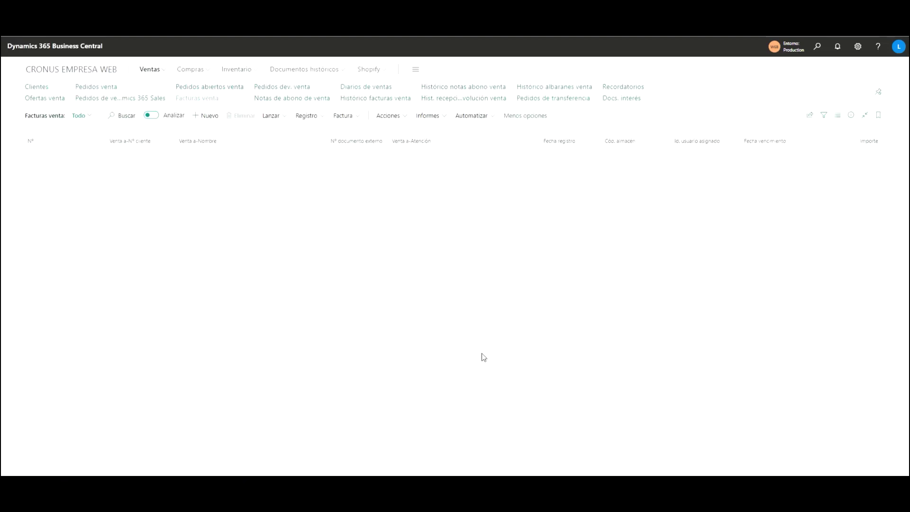
pyautogui.click(207, 120)
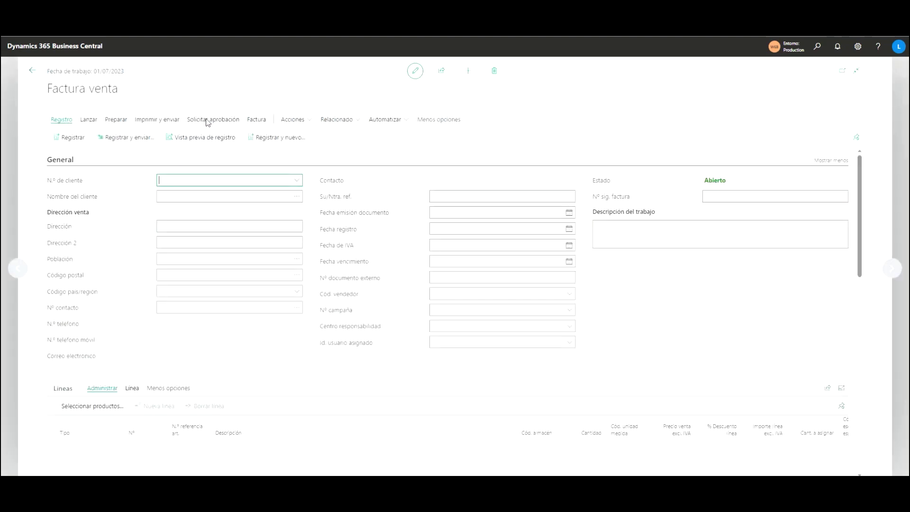
pyautogui.click(266, 193)
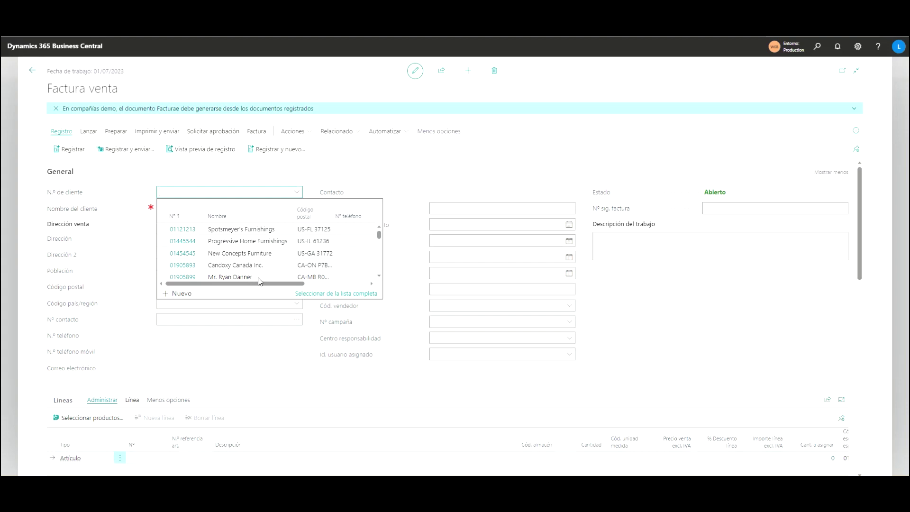
pyautogui.click(279, 264)
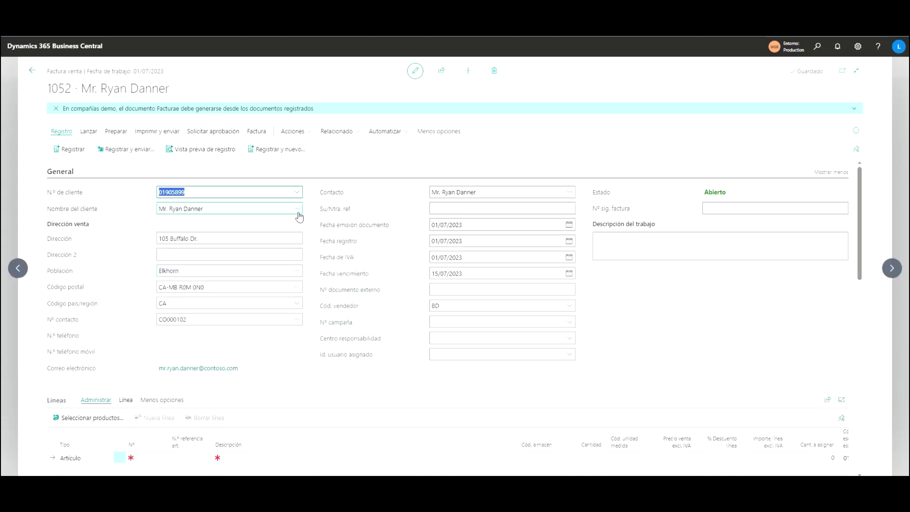
# Step: View the customer card from the invoice to check the customer's language code, and return to the invoice
pyautogui.click(259, 131)
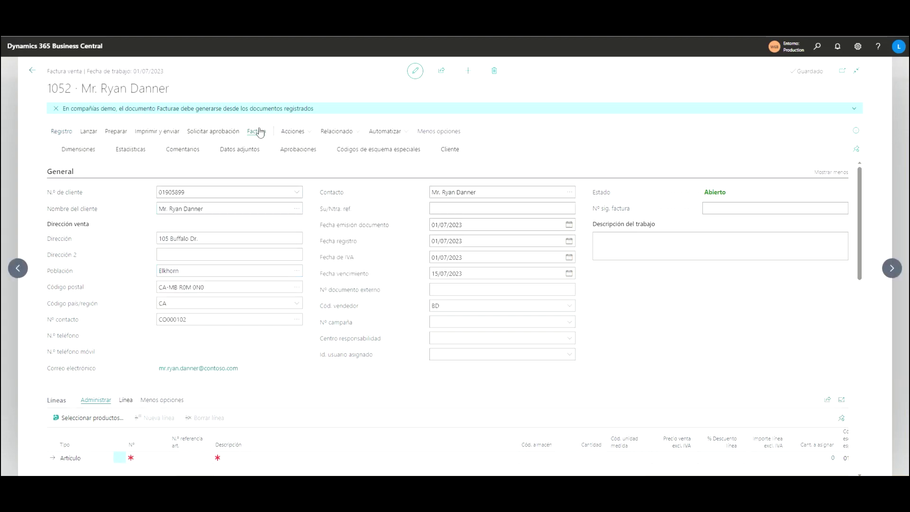
pyautogui.click(462, 151)
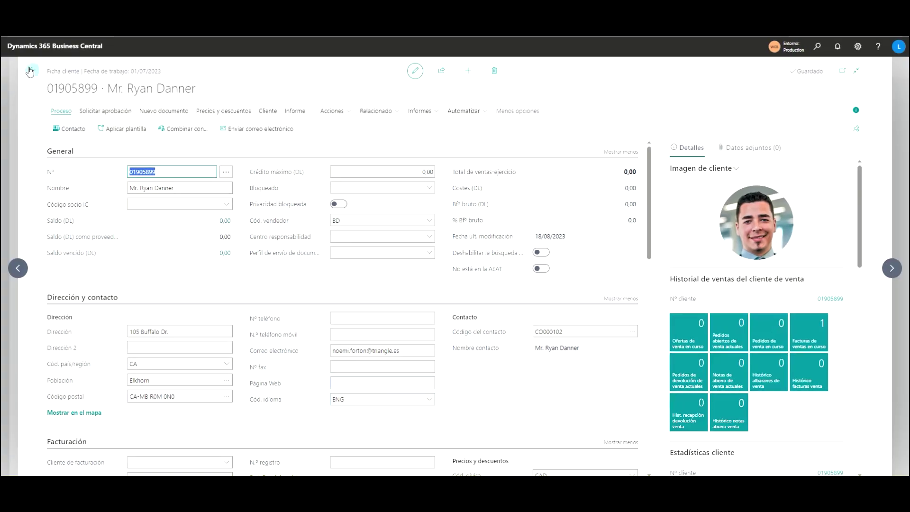
pyautogui.click(29, 70)
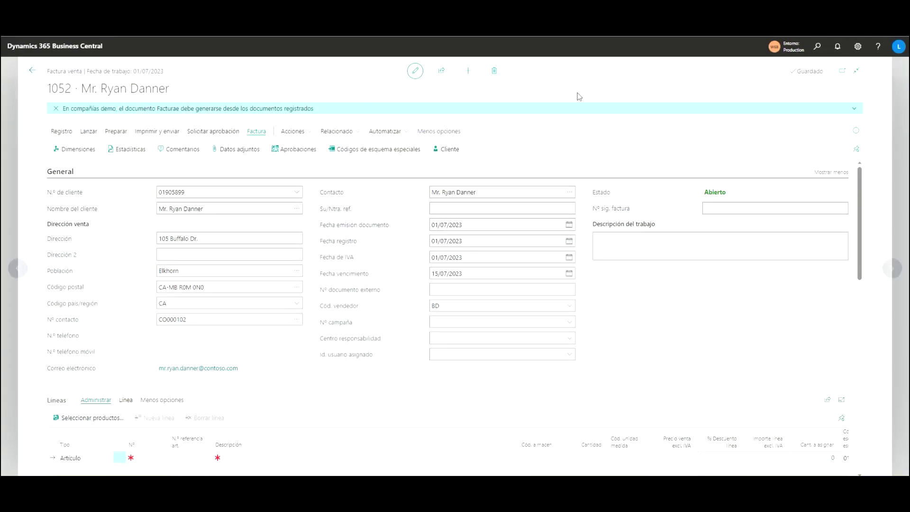
# Step: Add item 70068, Alquiler sala de conferencias 50 personas, to the first invoice line
pyautogui.scroll(-4, 273, 270)
pyautogui.click(144, 266)
pyautogui.write('70068')
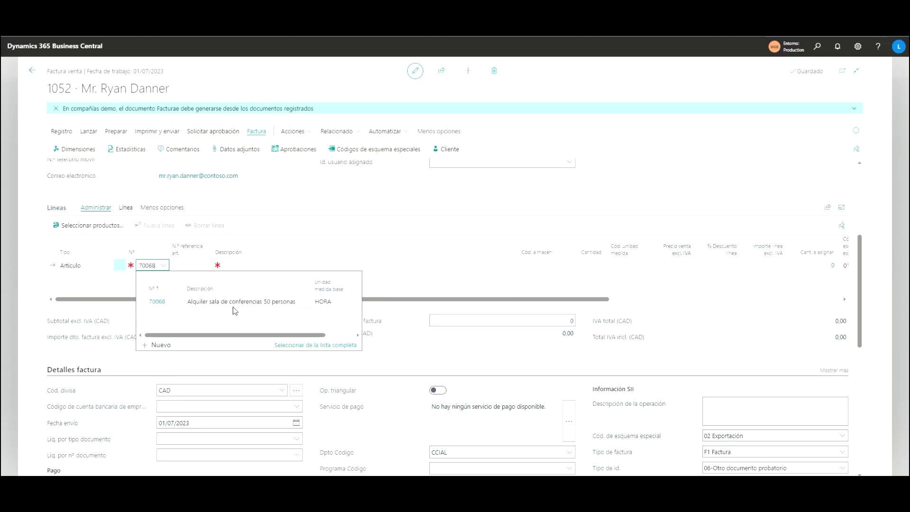
pyautogui.click(231, 304)
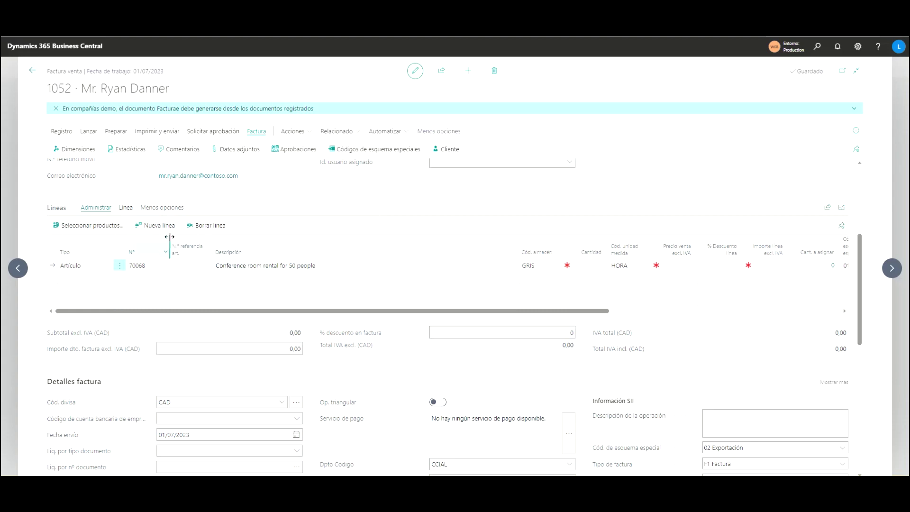
# Step: Insert the additional texts for the item 70068 line and review the comment lines and the rest of the invoice
pyautogui.click(123, 207)
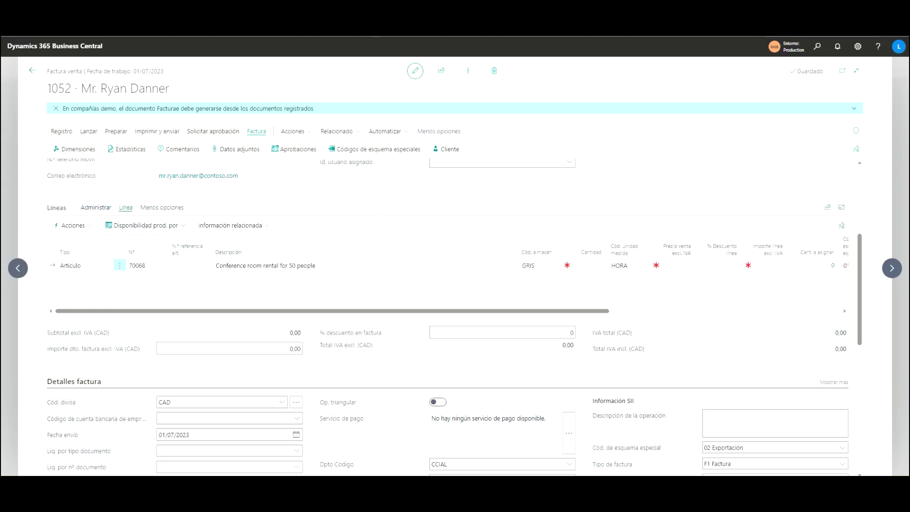
pyautogui.click(92, 230)
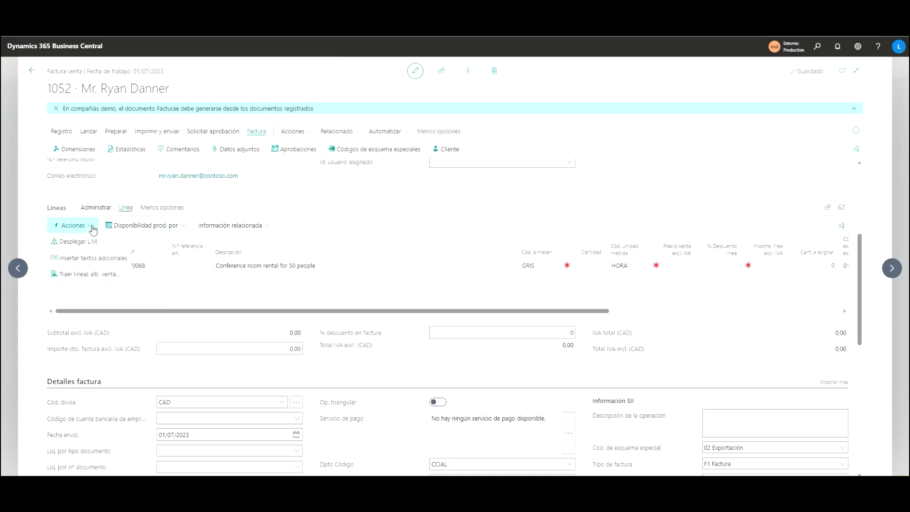
pyautogui.click(108, 261)
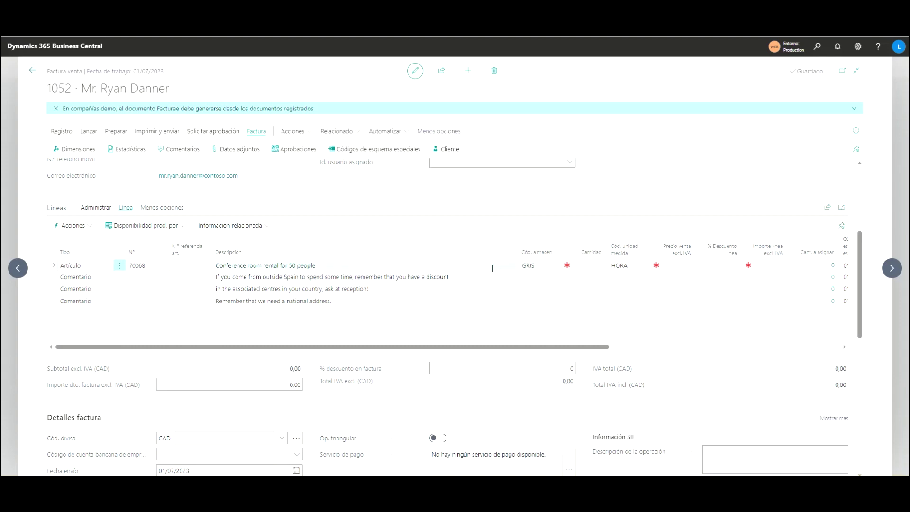
pyautogui.click(402, 283)
pyautogui.click(406, 290)
pyautogui.click(405, 304)
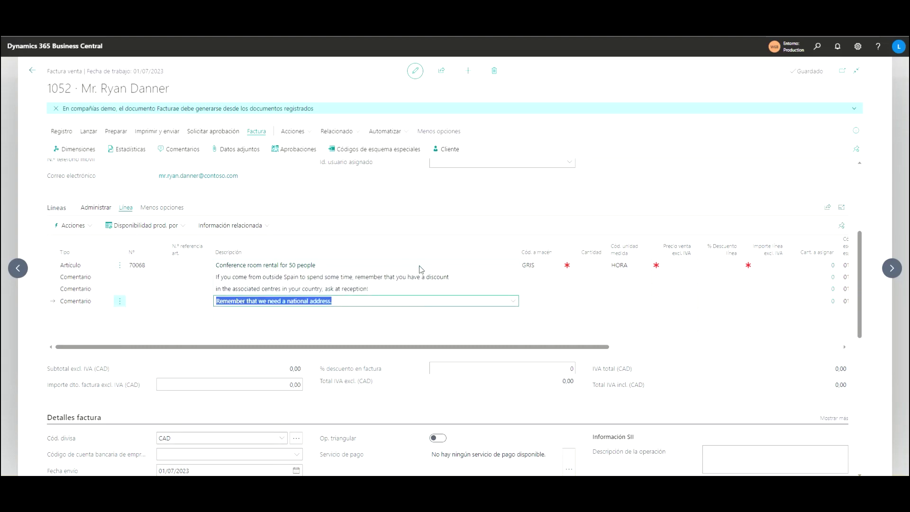
pyautogui.click(401, 209)
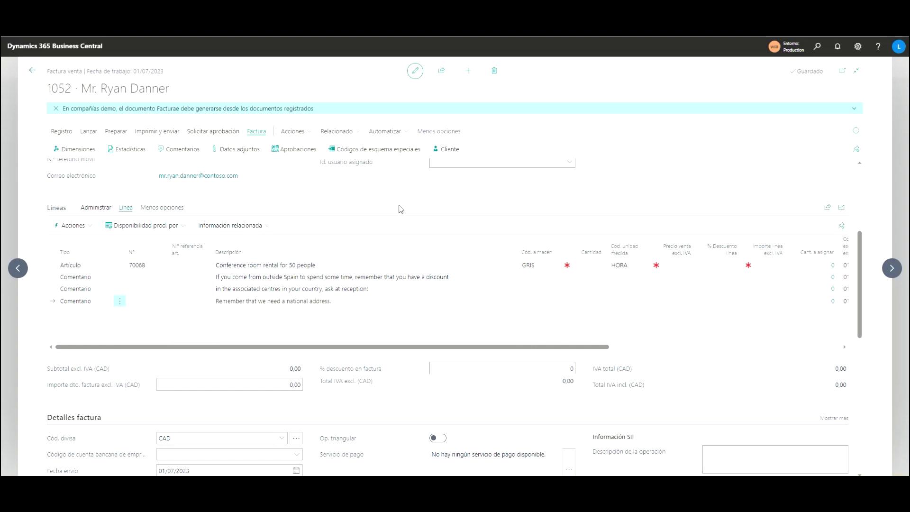
pyautogui.scroll(1, 384, 213)
pyautogui.scroll(-5, 384, 213)
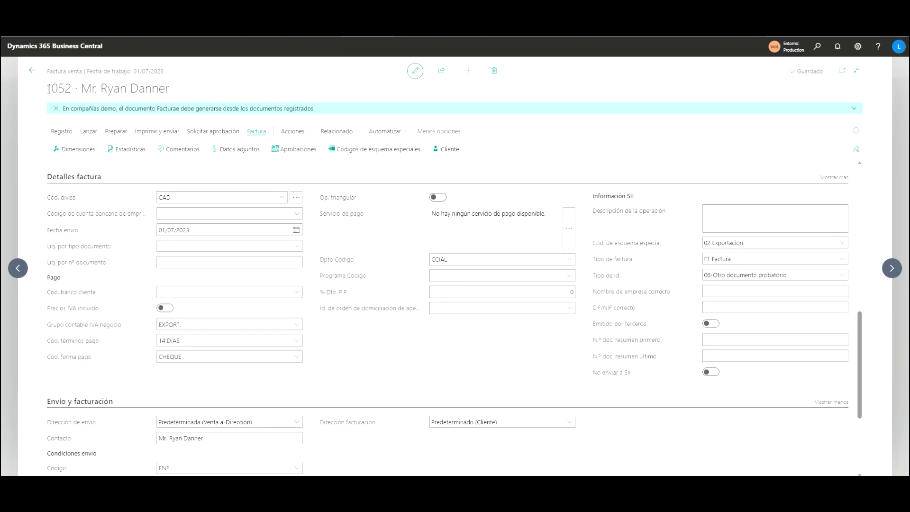
# Step: Leave the sales invoice and its list, and return to the CRONUS EMPRESA WEB home page
pyautogui.click(32, 70)
pyautogui.click(480, 293)
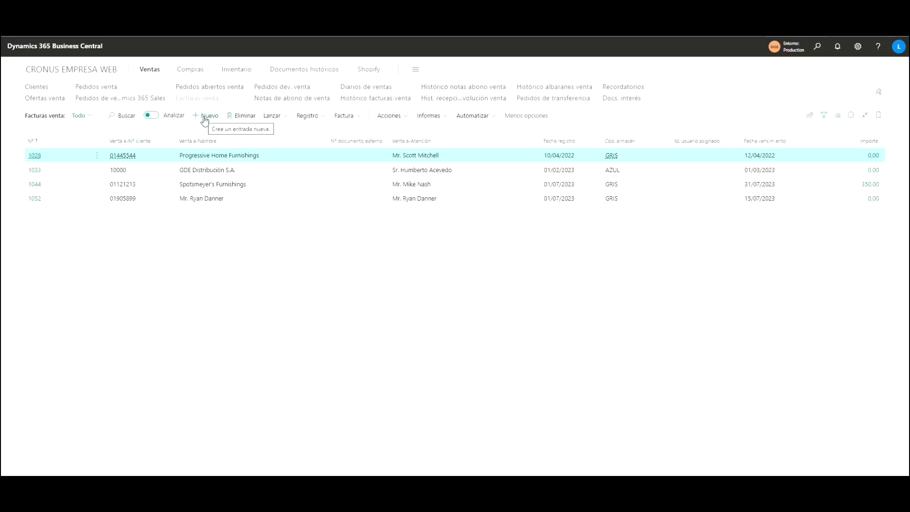
pyautogui.click(205, 119)
pyautogui.click(108, 74)
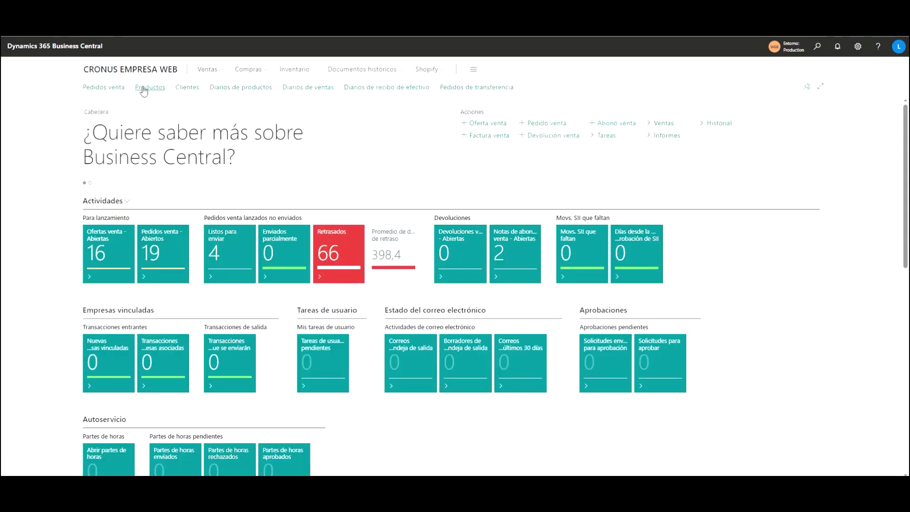
# Step: Find product 70068 by searching for "alqui", enable Texto adicional automático on its card, and close the card
pyautogui.click(142, 88)
pyautogui.click(112, 105)
pyautogui.write('alqui')
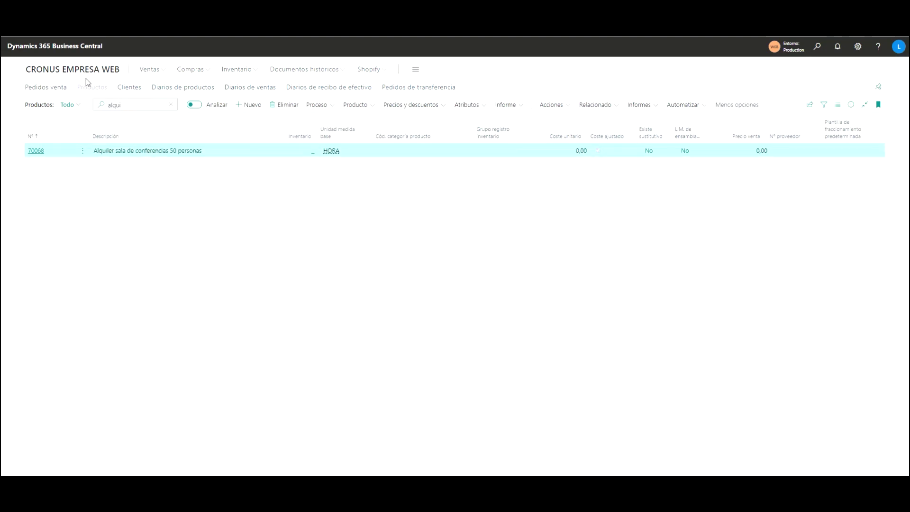
pyautogui.click(38, 150)
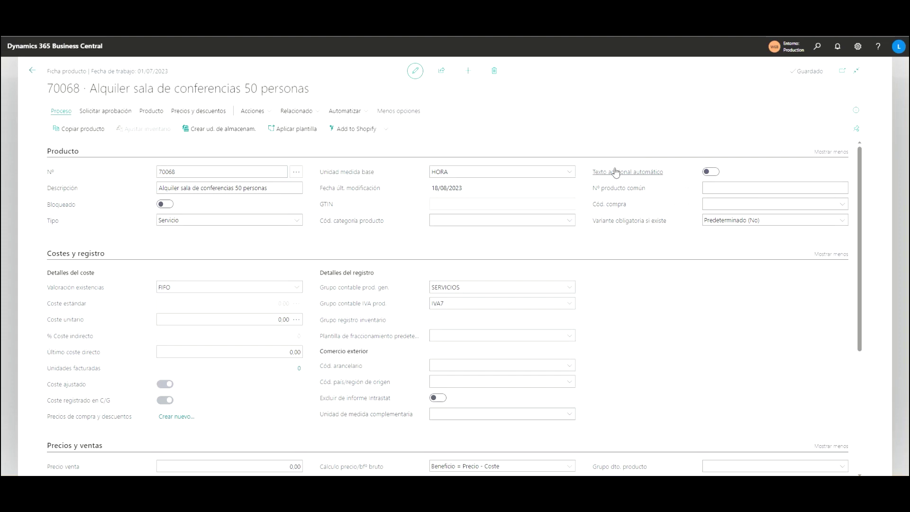
pyautogui.click(714, 173)
pyautogui.click(32, 71)
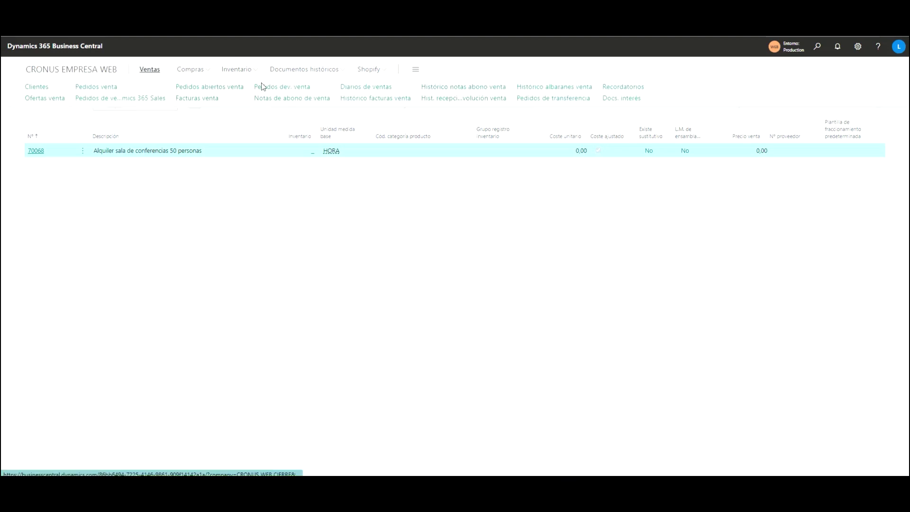
# Step: Create a new sales invoice for customer Sellafrio S.L
pyautogui.click(202, 99)
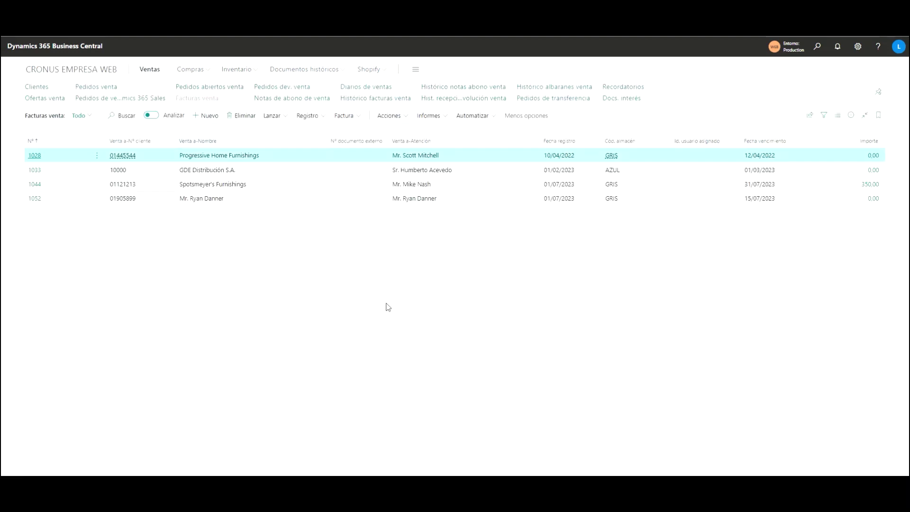
pyautogui.click(297, 194)
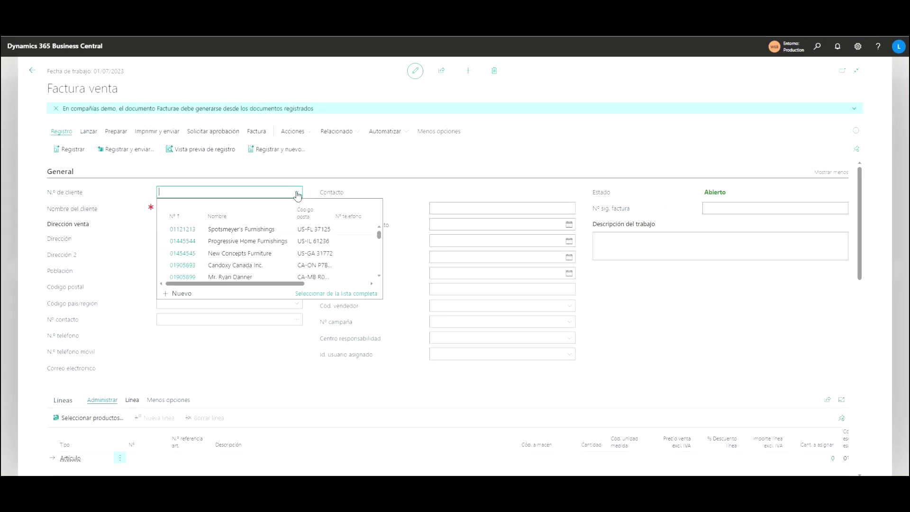
pyautogui.scroll(-10, 309, 239)
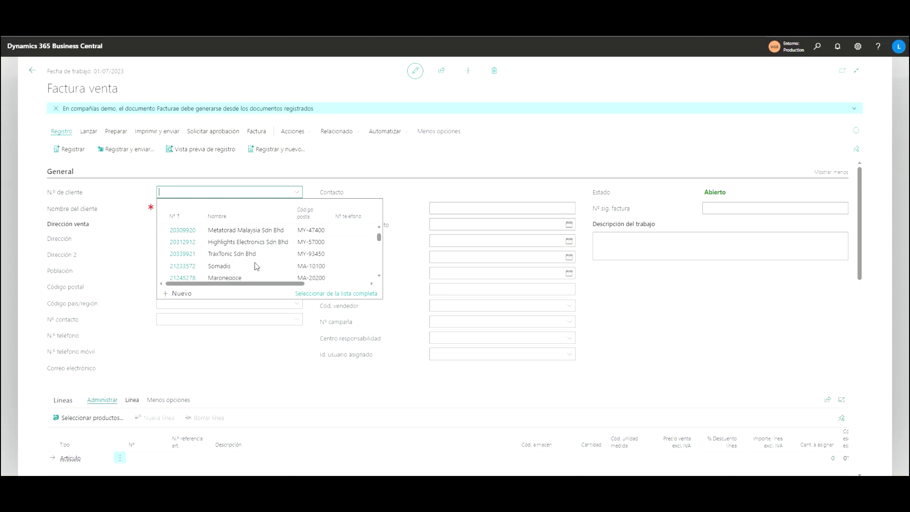
pyautogui.scroll(3, 260, 261)
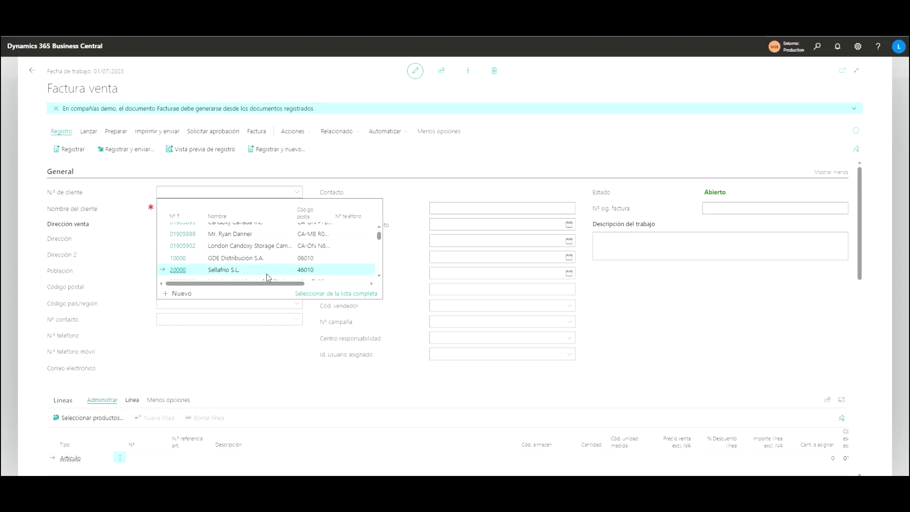
pyautogui.click(266, 271)
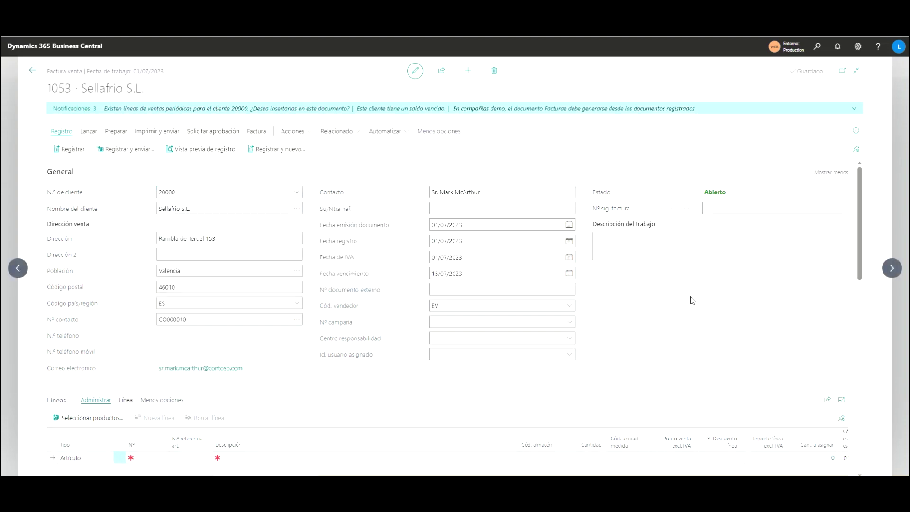
# Step: Add item 70068, Alquiler sala de conferencias 50 personas, to the Sellafrio S.L. invoice by searching for "alqui"
pyautogui.scroll(-3, 367, 175)
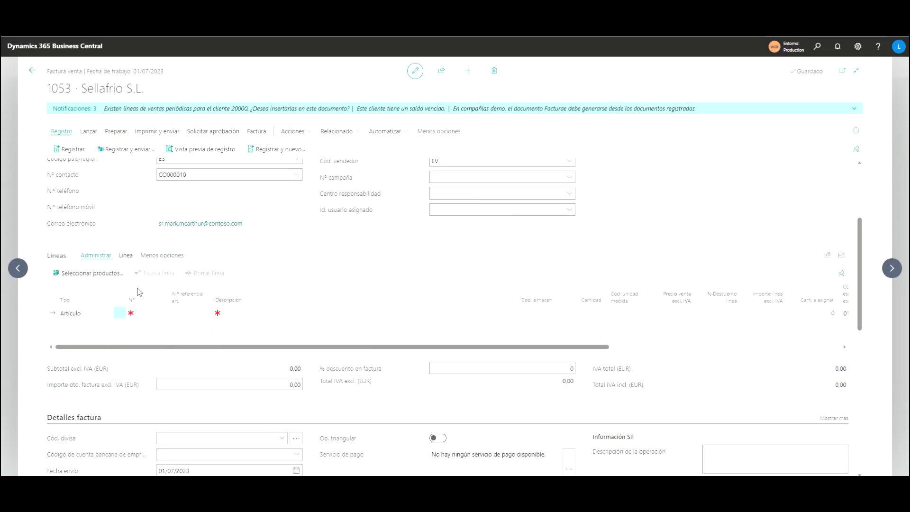
pyautogui.click(138, 314)
pyautogui.write('llqu')
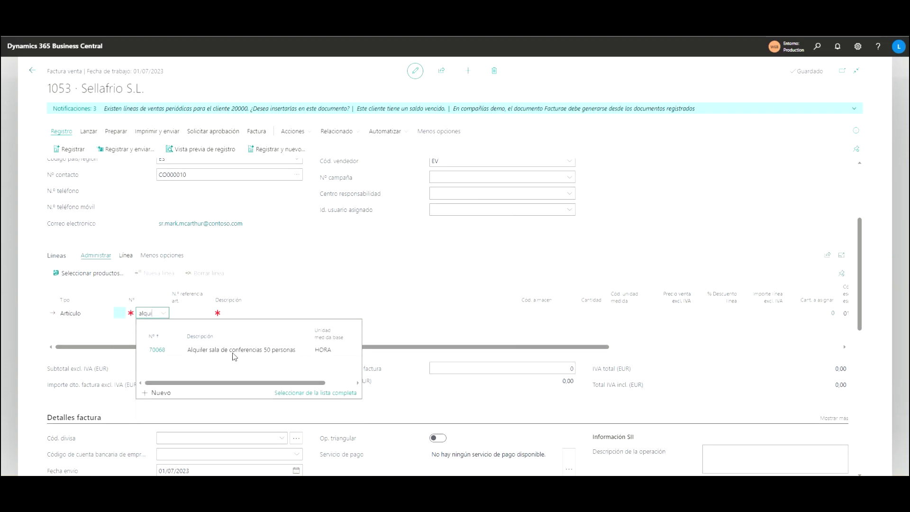
pyautogui.click(233, 353)
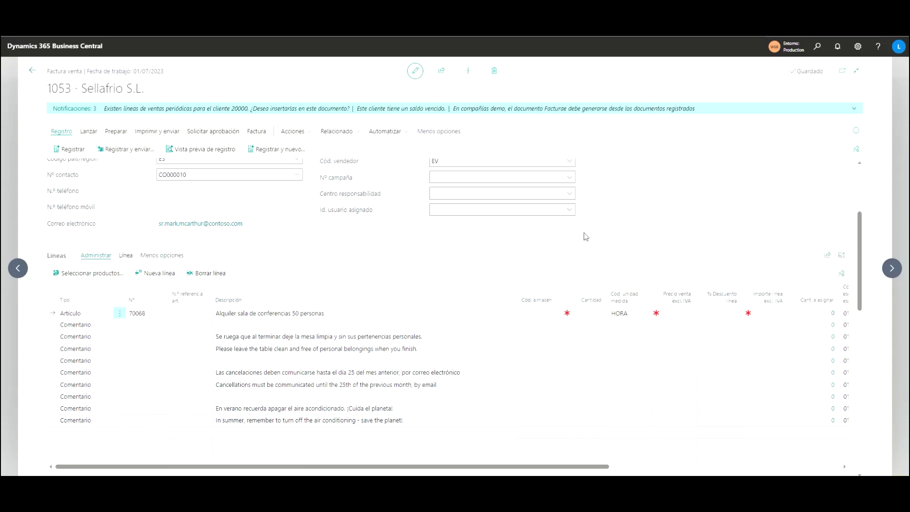
# Step: Show the line actions that include manual insertion of additional texts, and close them without running any
pyautogui.click(126, 255)
pyautogui.click(71, 273)
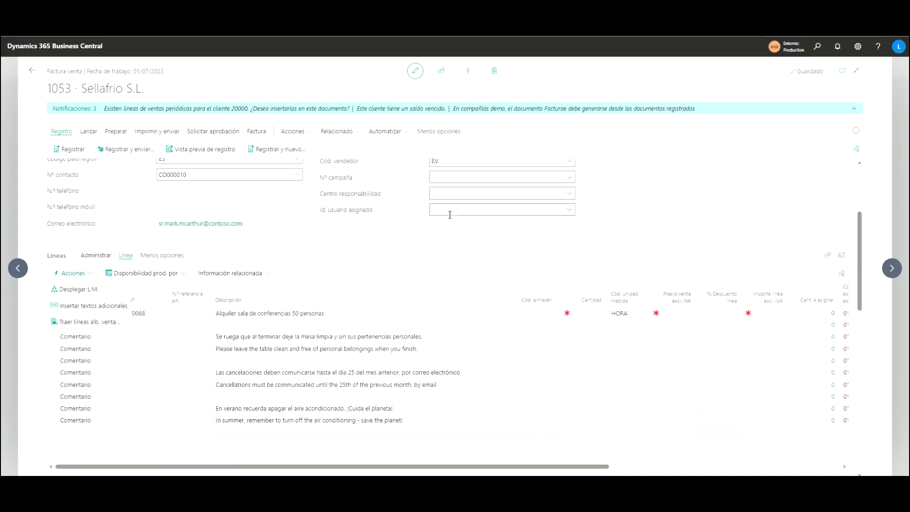
pyautogui.scroll(1, 466, 247)
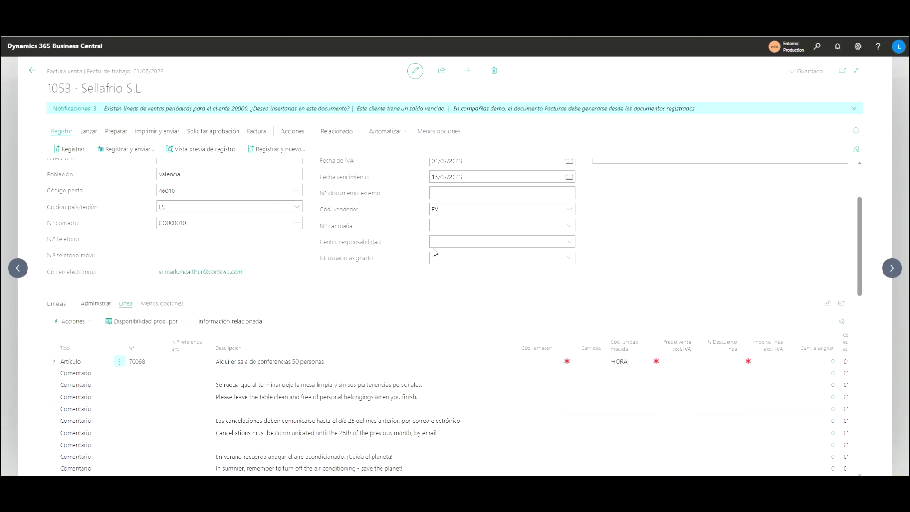